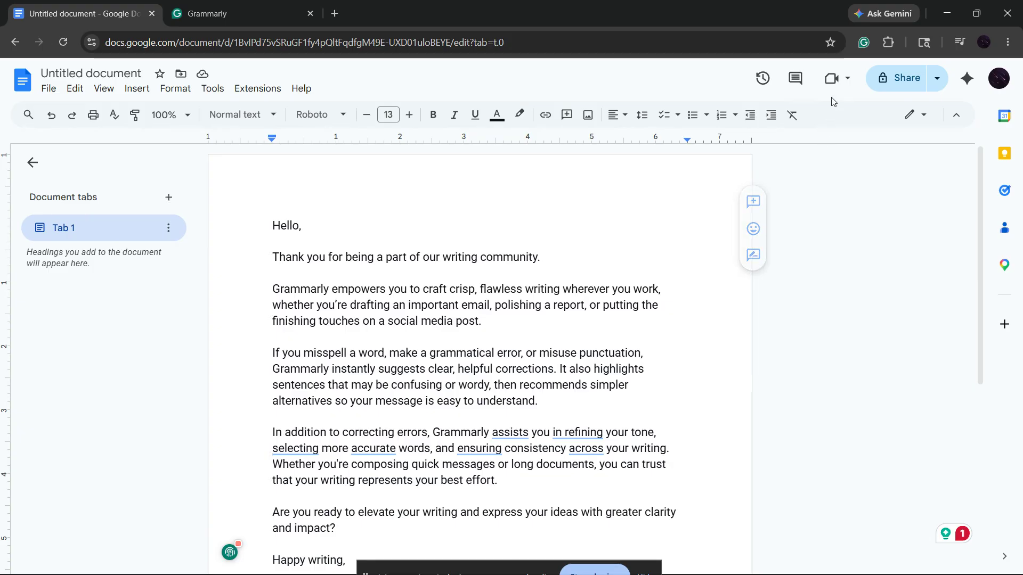
# - Turn on Use Superhuman Go in the Grammarly extension settings and return to the document
pyautogui.click(864, 43)
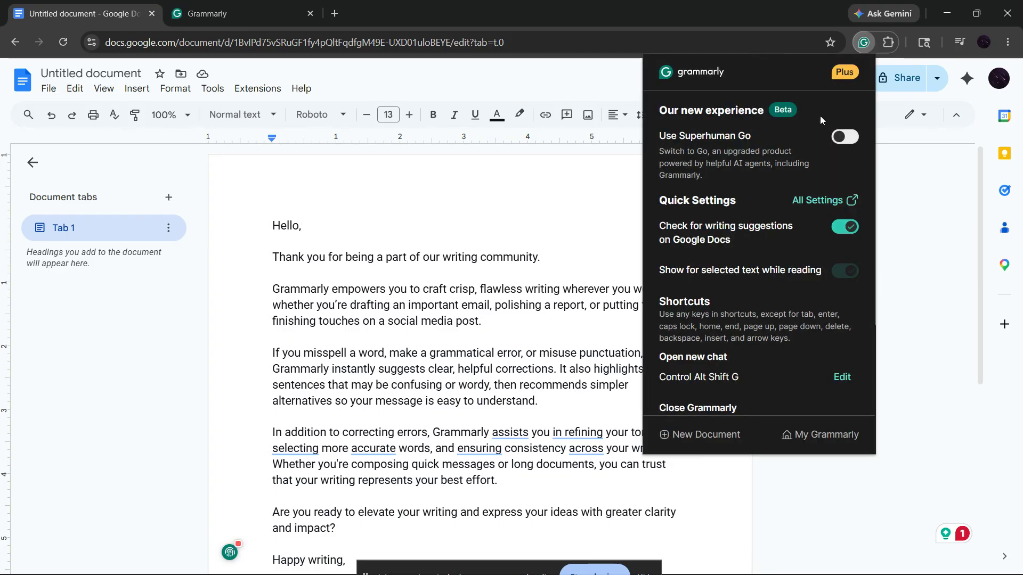
pyautogui.moveTo(758, 142)
pyautogui.mouseDown()
pyautogui.moveTo(662, 144)
pyautogui.moveTo(792, 146)
pyautogui.moveTo(774, 147)
pyautogui.mouseUp()
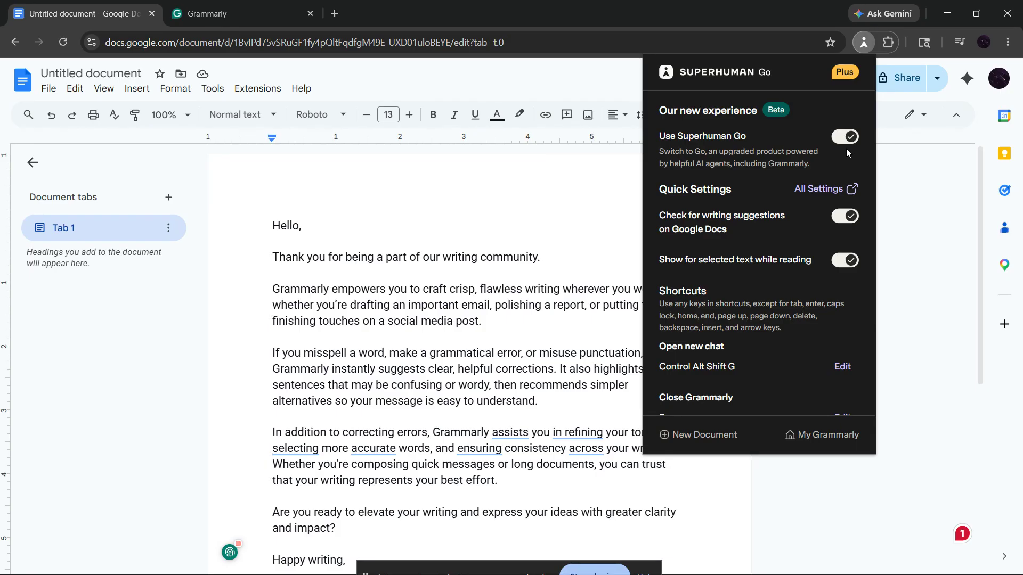
pyautogui.click(492, 220)
pyautogui.click(486, 221)
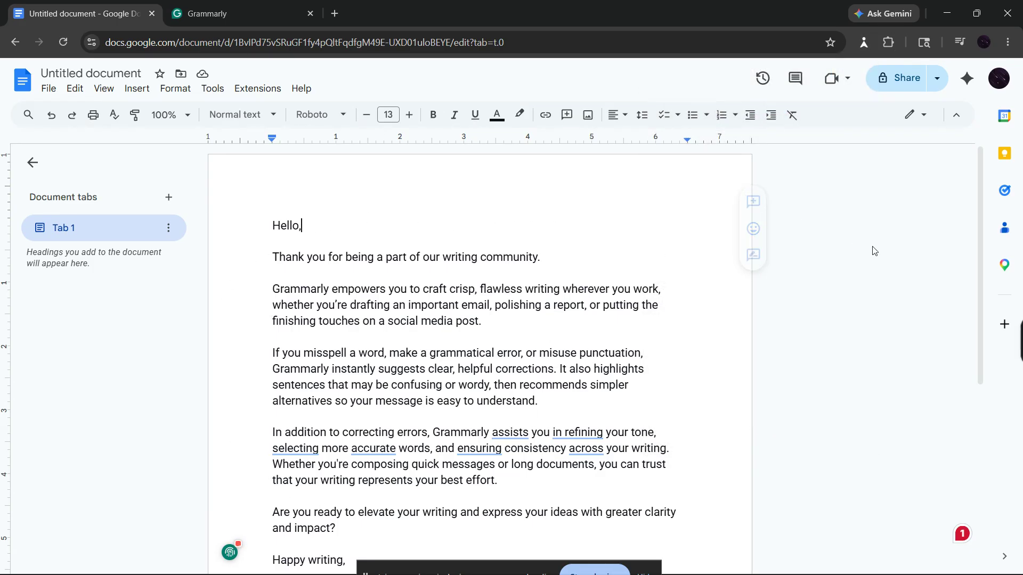
# - Ask Superhuman Go to "write an intro for my technical tutorial" and accept its suggested replacement for the greeting
pyautogui.moveTo(1015, 341)
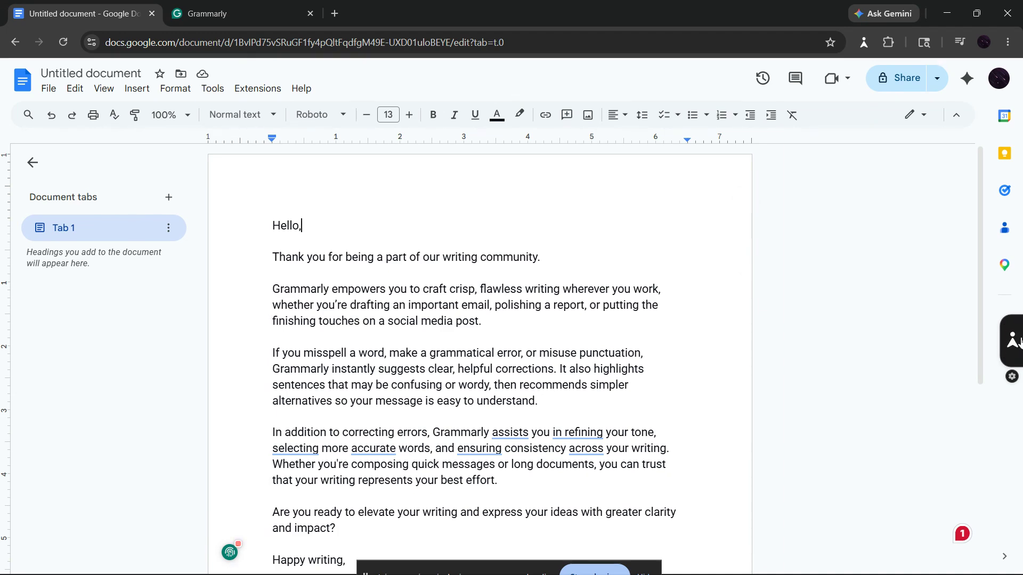
pyautogui.click(1011, 350)
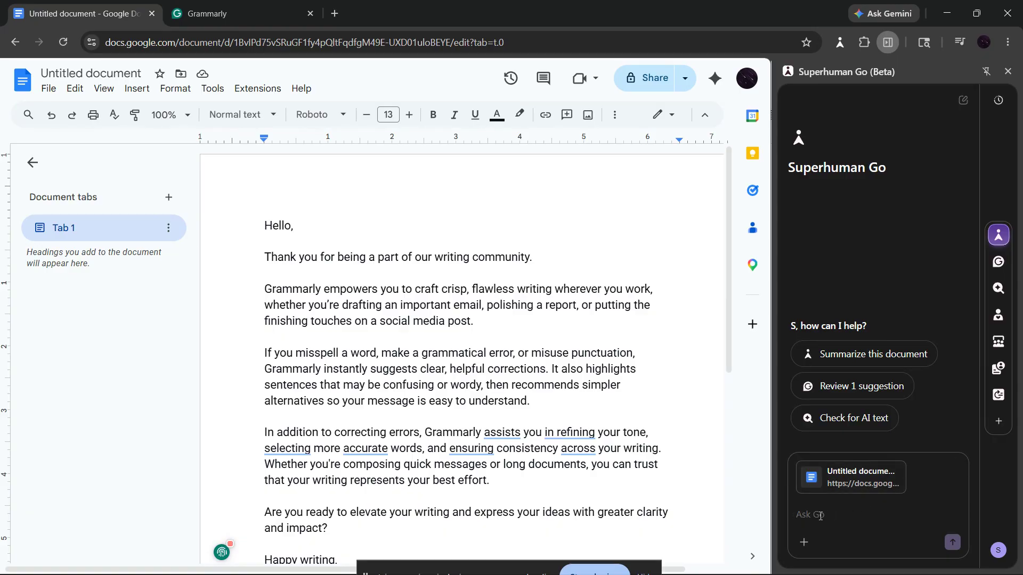
pyautogui.write('write an intro for my technical tutorial')
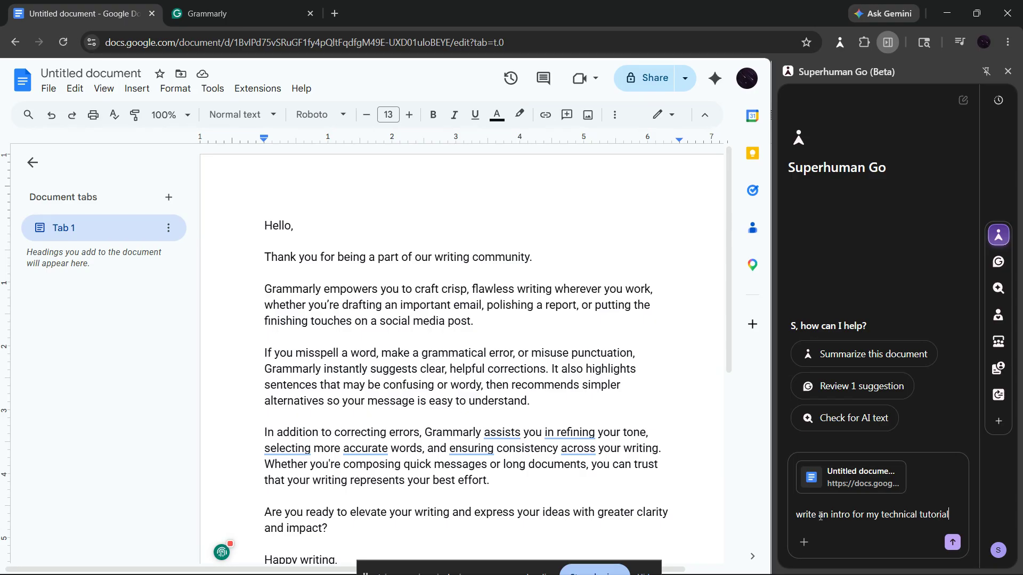
pyautogui.press('Return')
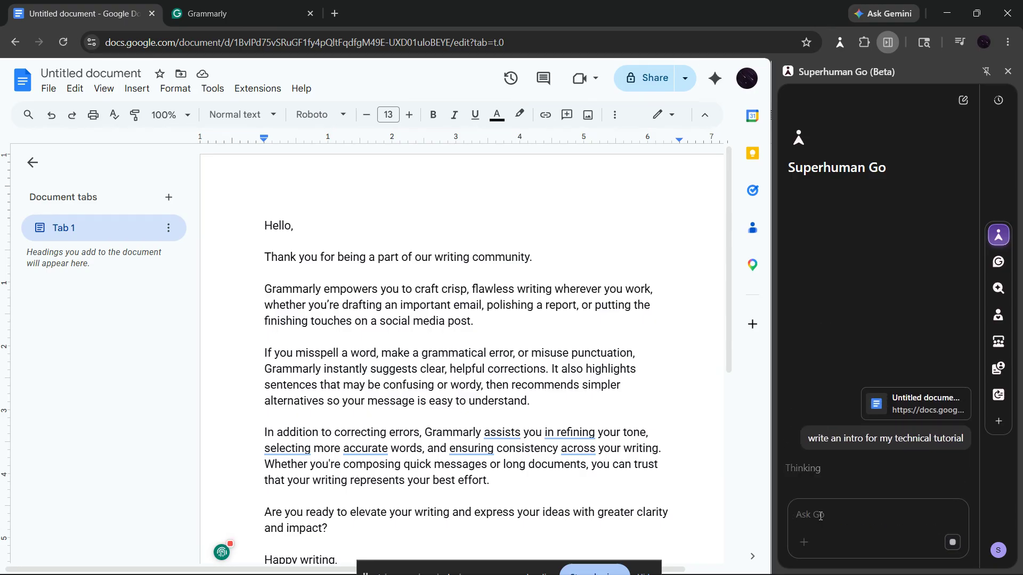
pyautogui.moveTo(995, 317)
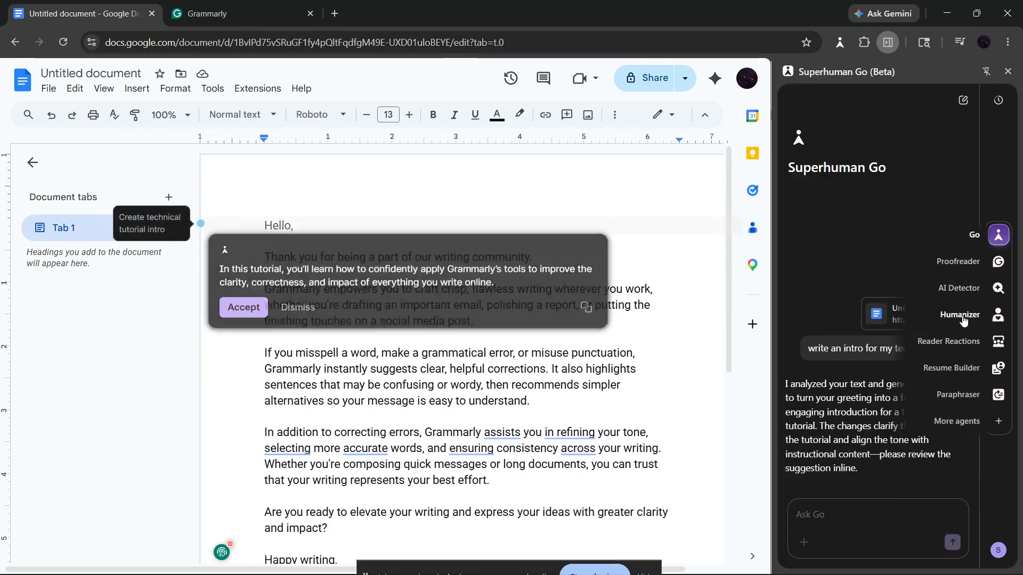
pyautogui.click(229, 314)
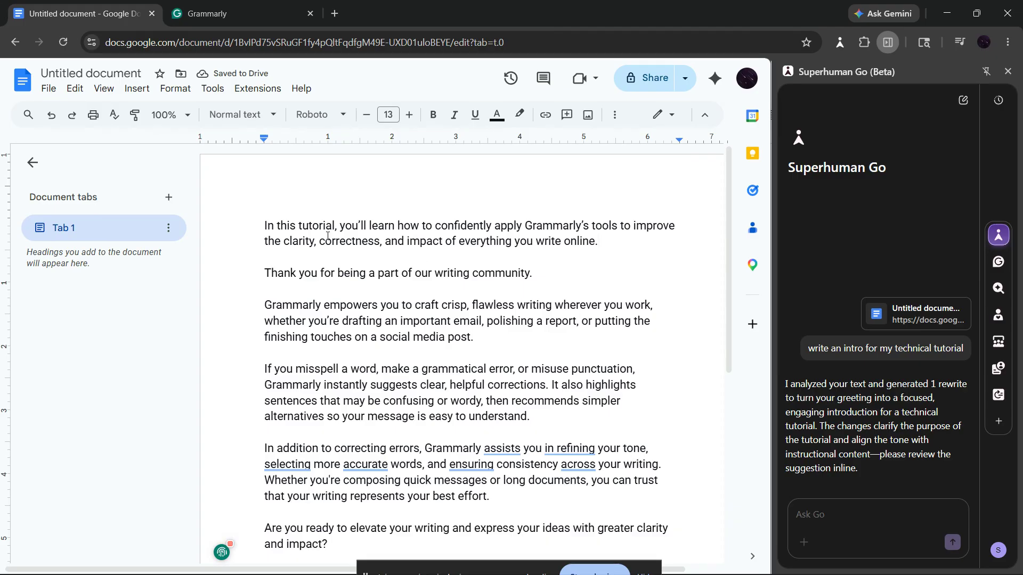
# - Try to run the Humanizer agent on the first three paragraphs
pyautogui.moveTo(261, 220); pyautogui.dragTo(476, 336)
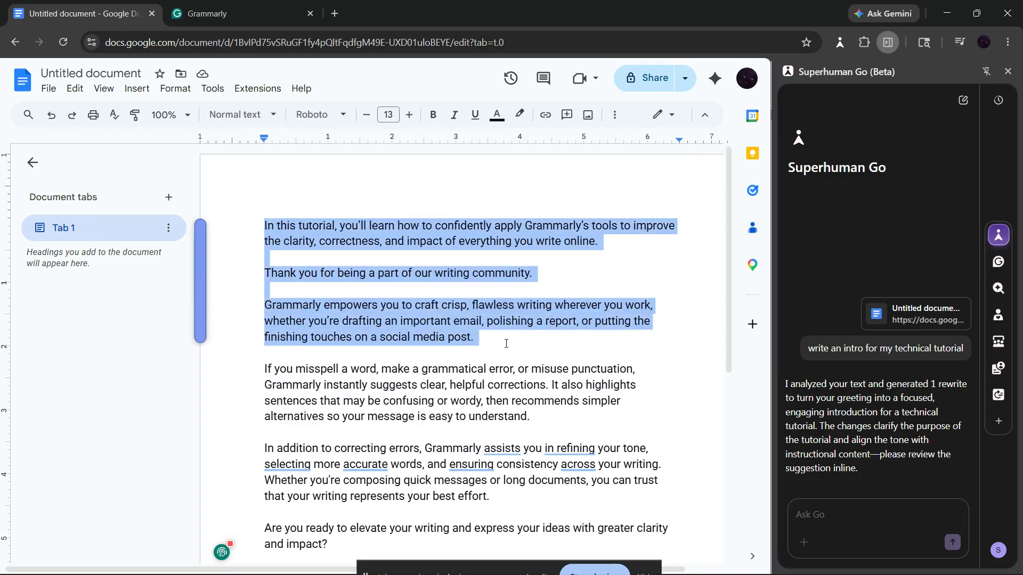
pyautogui.click(1000, 317)
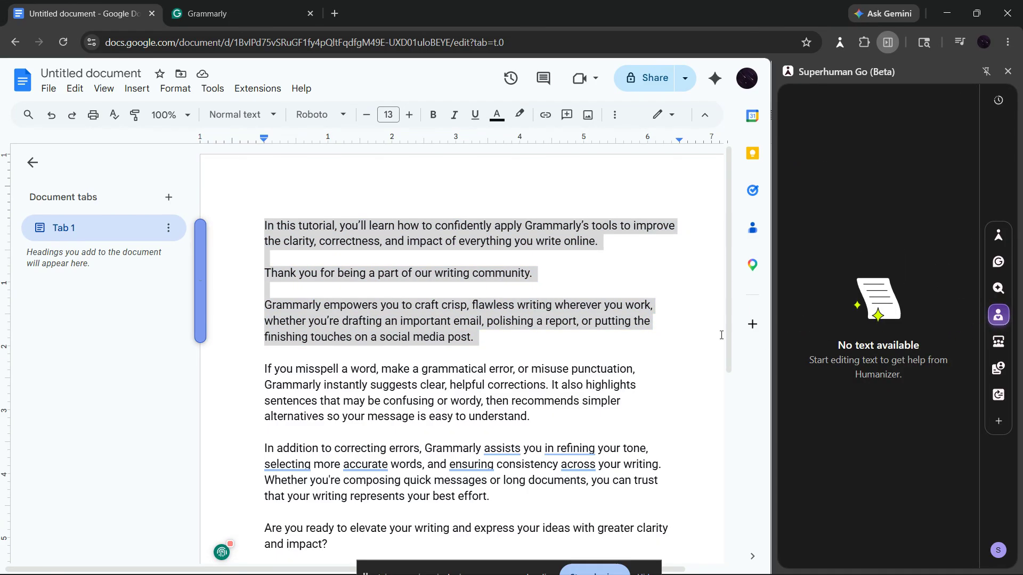
pyautogui.click(599, 320)
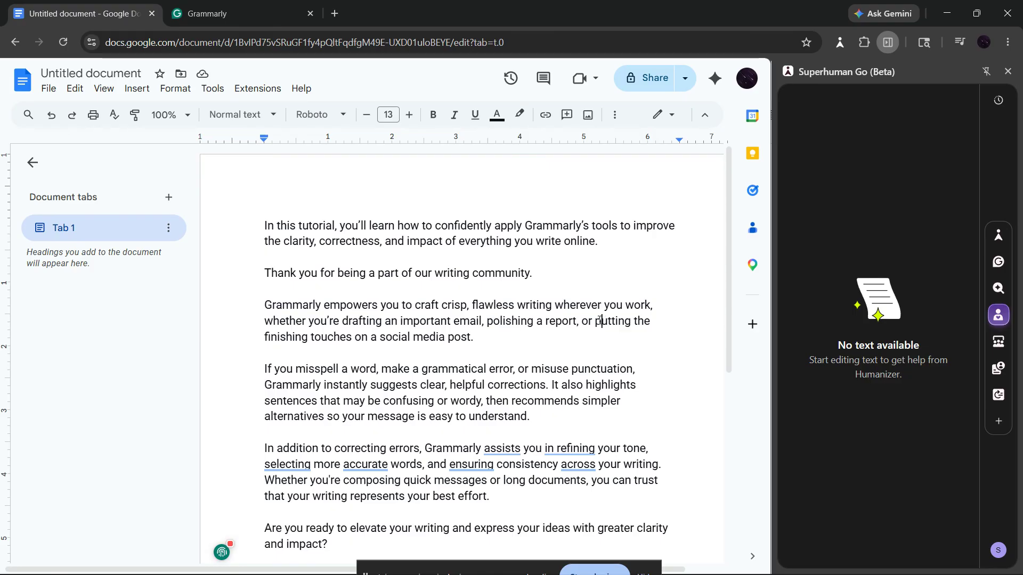
# - Select the whole letter from the intro to the sign-off and check it with the Proofreader agent
pyautogui.moveTo(264, 225); pyautogui.dragTo(390, 553)
pyautogui.scroll(-5, 457, 486)
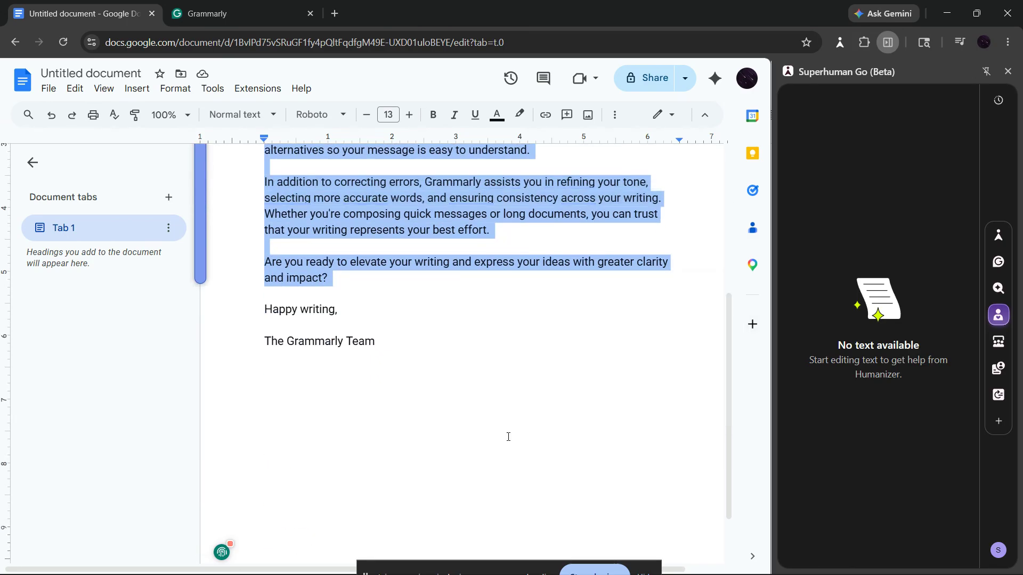
pyautogui.scroll(3, 508, 437)
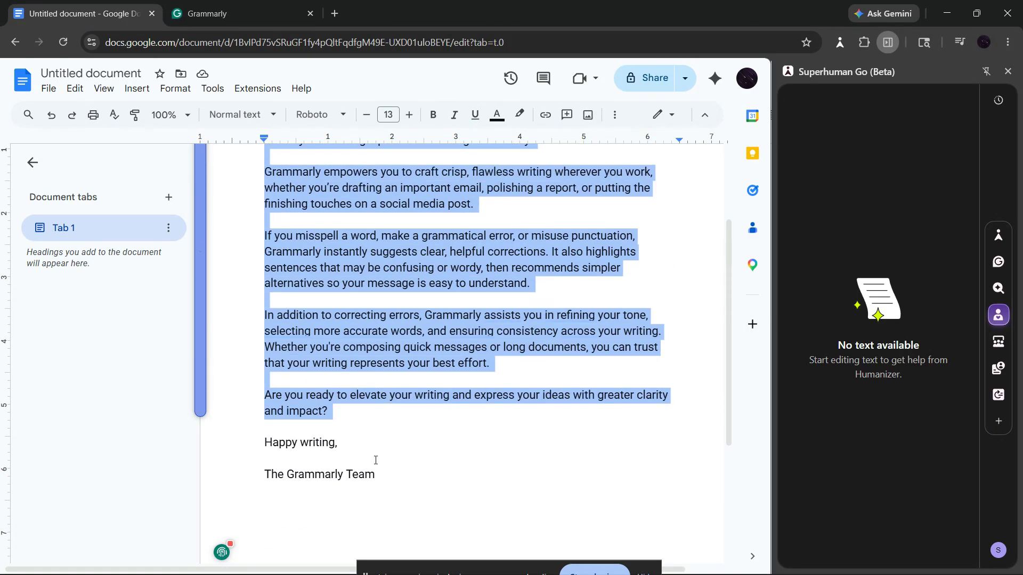
pyautogui.moveTo(376, 475); pyautogui.dragTo(252, 228)
pyautogui.scroll(3, 262, 295)
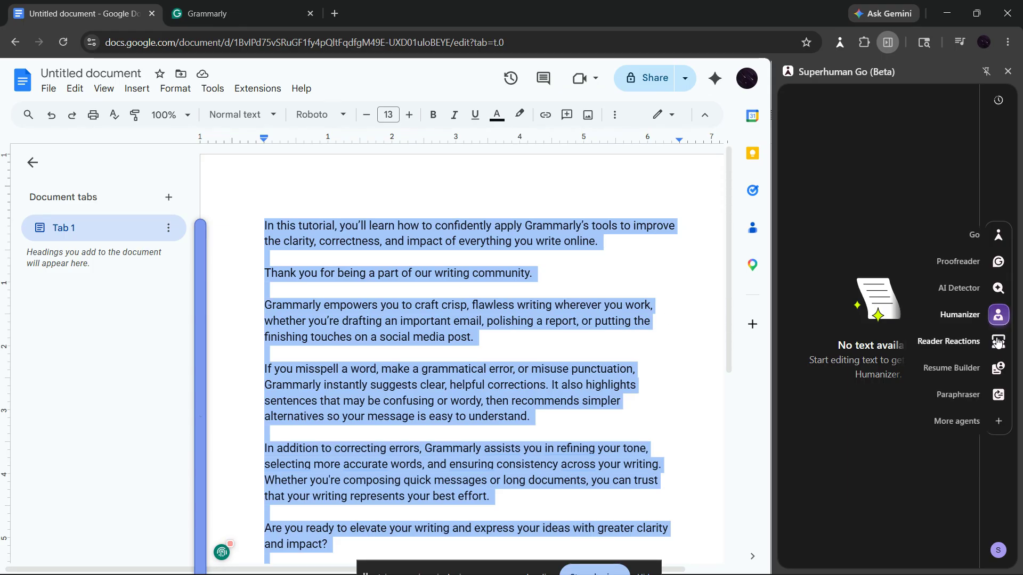
pyautogui.click(998, 262)
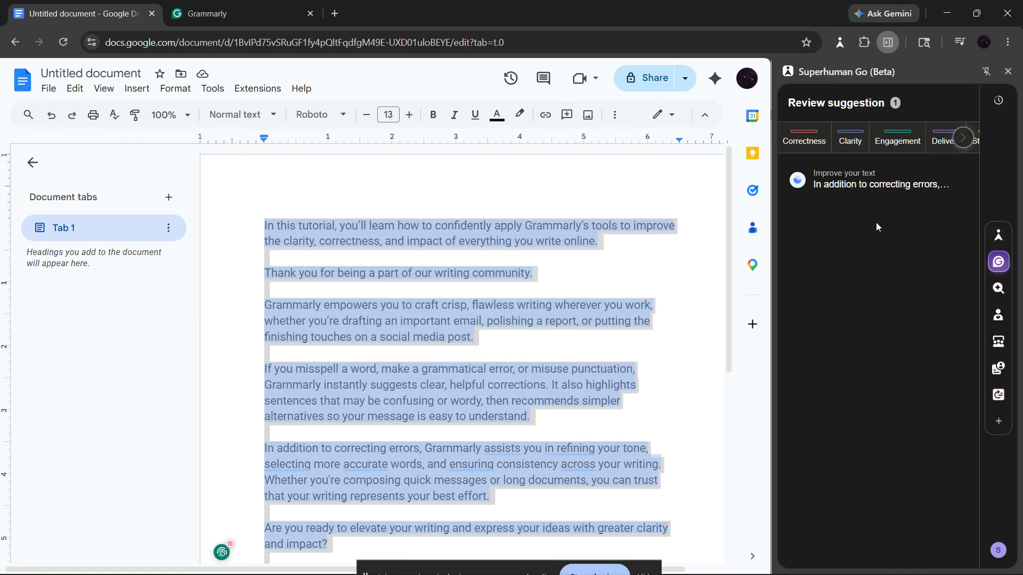
pyautogui.click(676, 303)
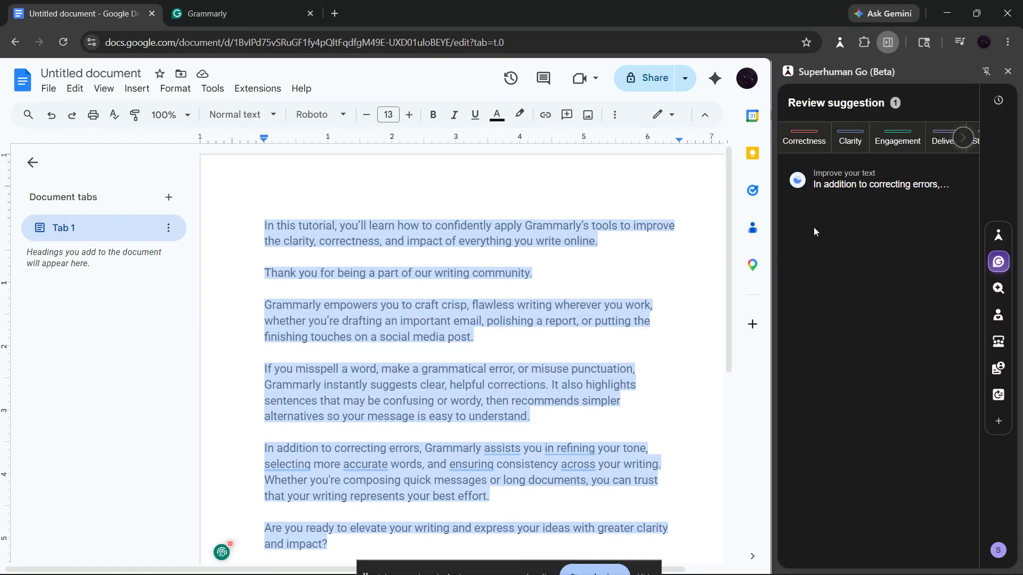
# - Review the Proofreader suggestions by category: Correctness, Clarity, Engagement, Delivery and Style guide, ending on Clarity
pyautogui.click(805, 138)
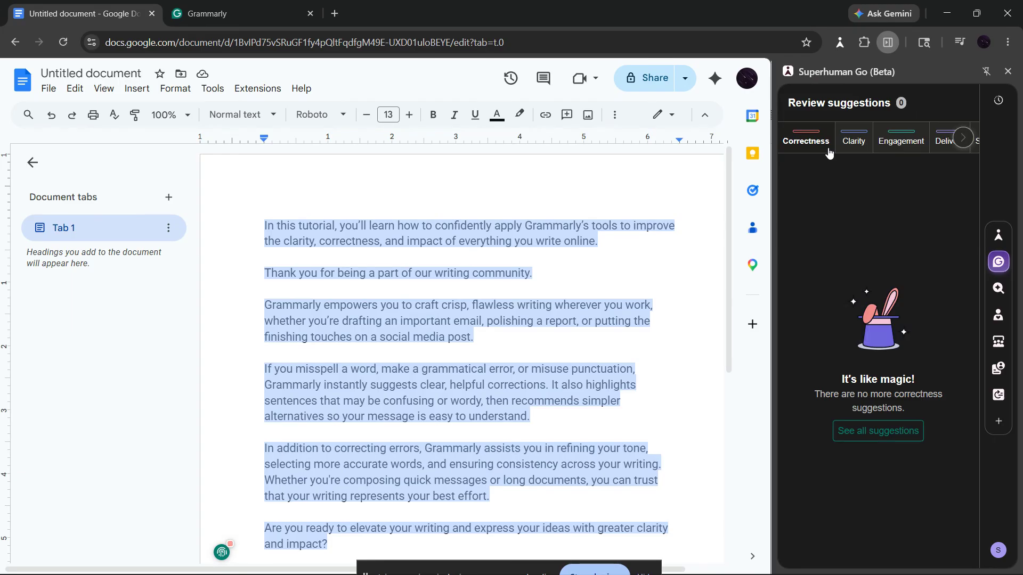
pyautogui.click(855, 143)
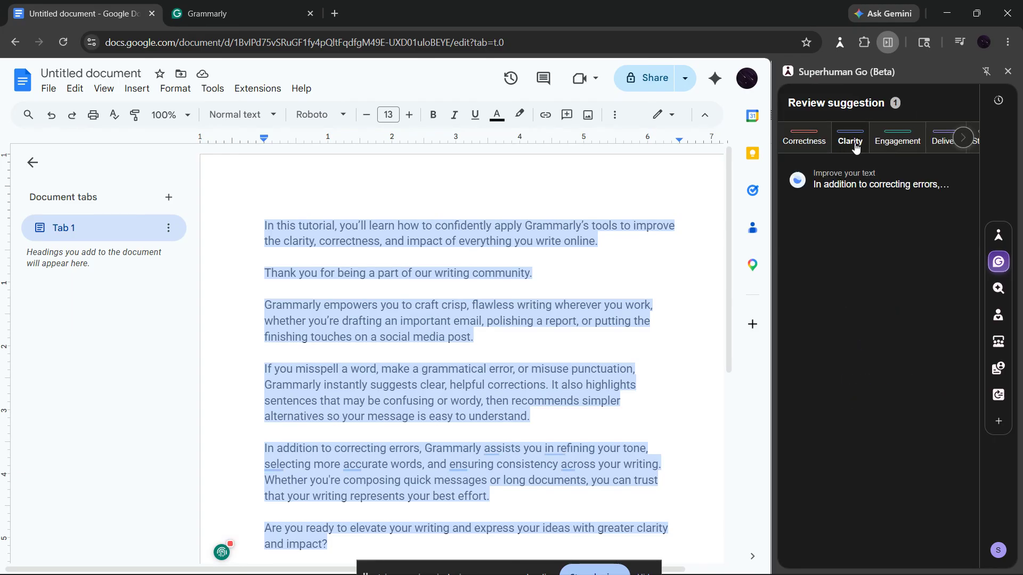
pyautogui.click(882, 148)
pyautogui.click(933, 152)
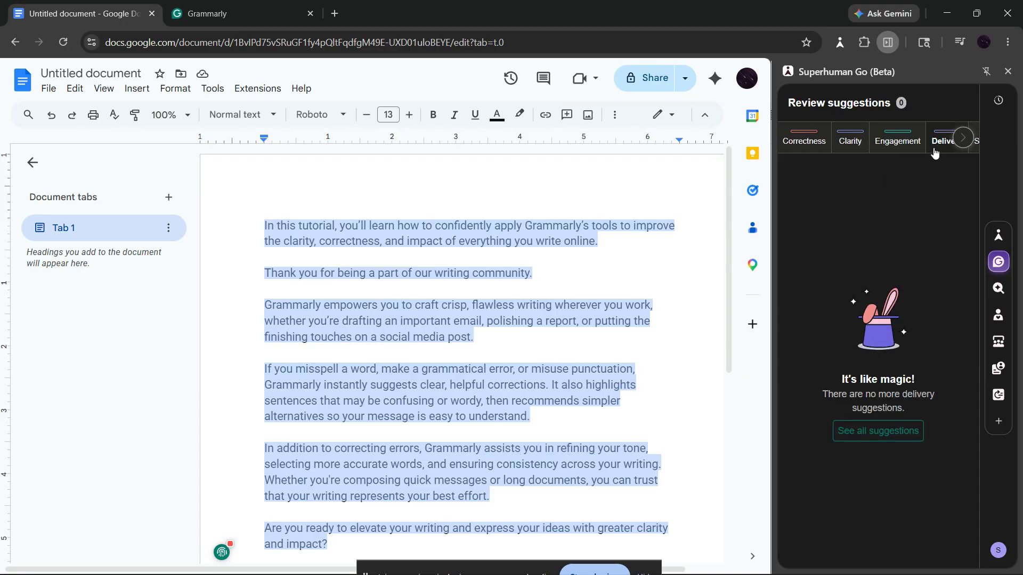
pyautogui.click(963, 138)
pyautogui.click(952, 143)
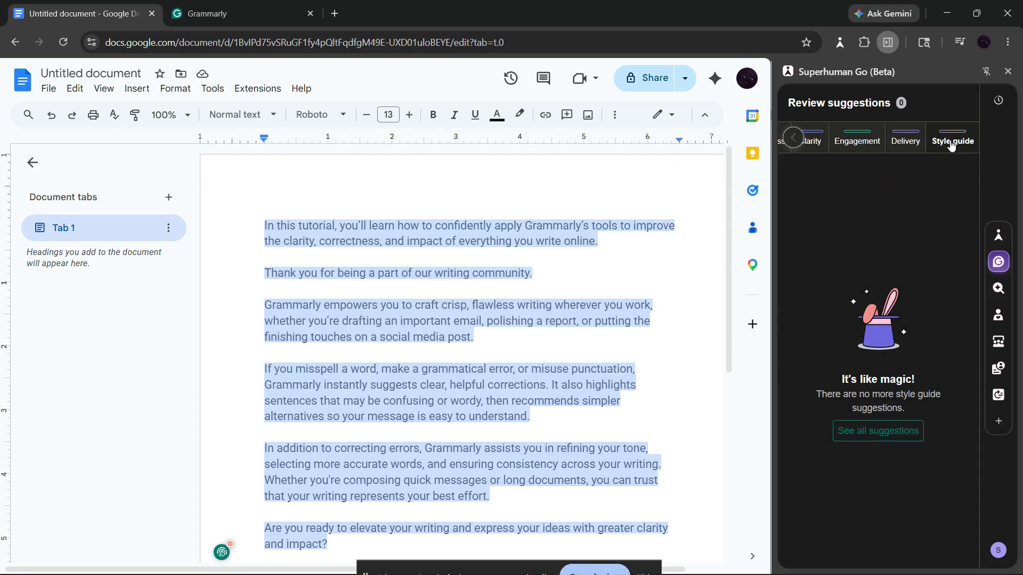
pyautogui.click(794, 138)
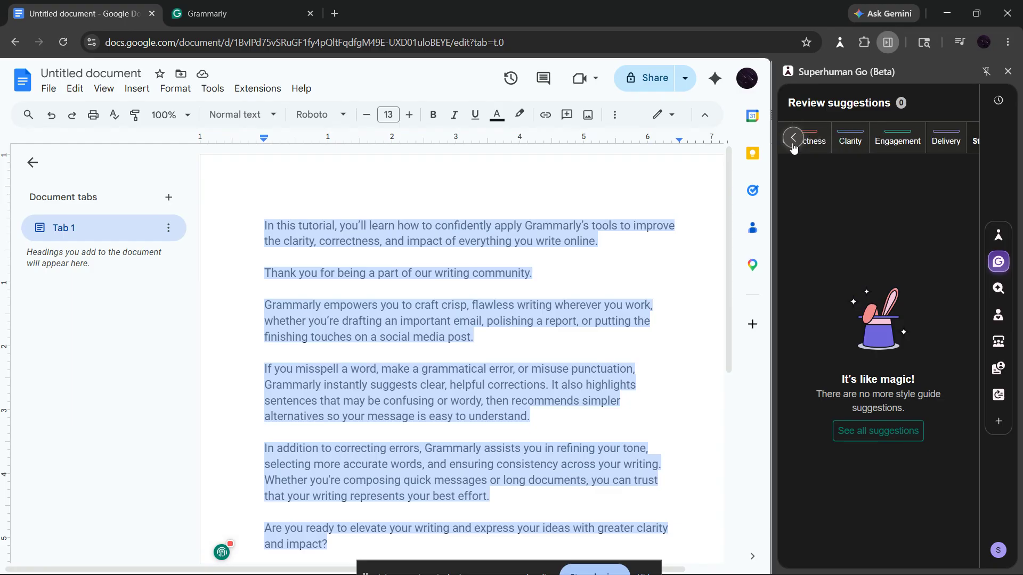
pyautogui.click(836, 142)
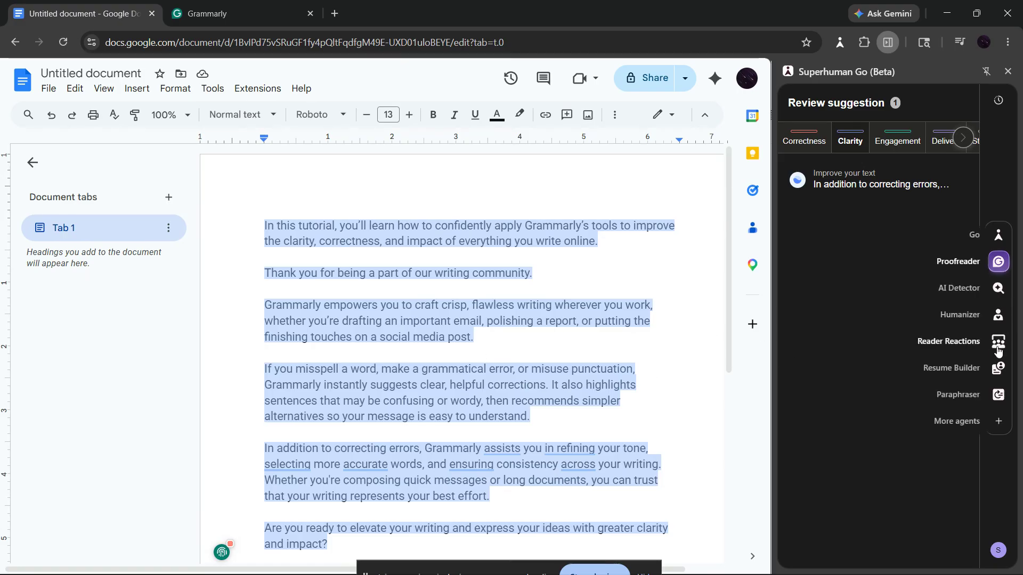
# - Start a Reader Reactions analysis and select the whole letter in the document
pyautogui.click(918, 342)
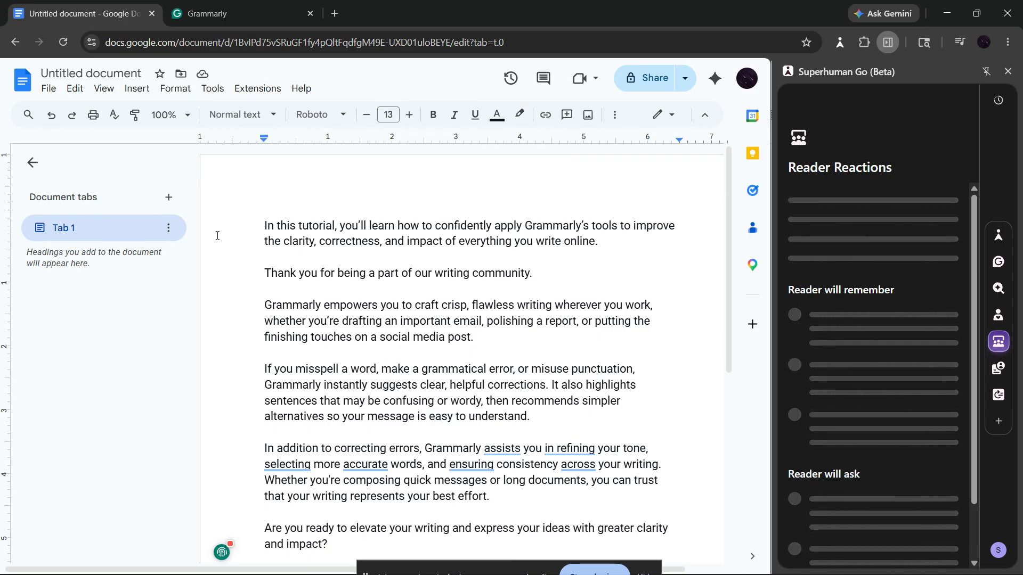
pyautogui.moveTo(252, 226); pyautogui.dragTo(505, 423)
pyautogui.scroll(5, 518, 397)
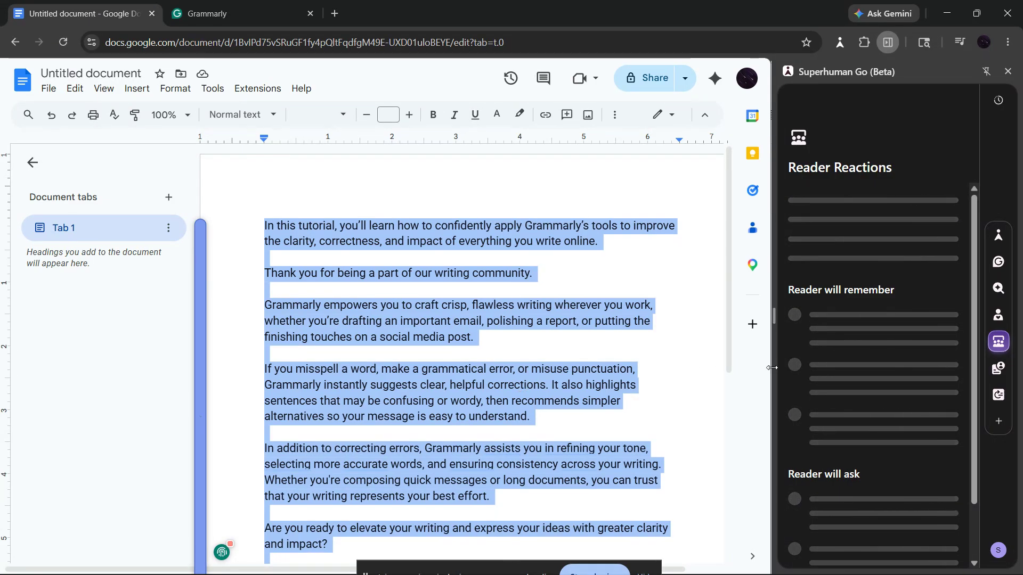
pyautogui.moveTo(998, 231)
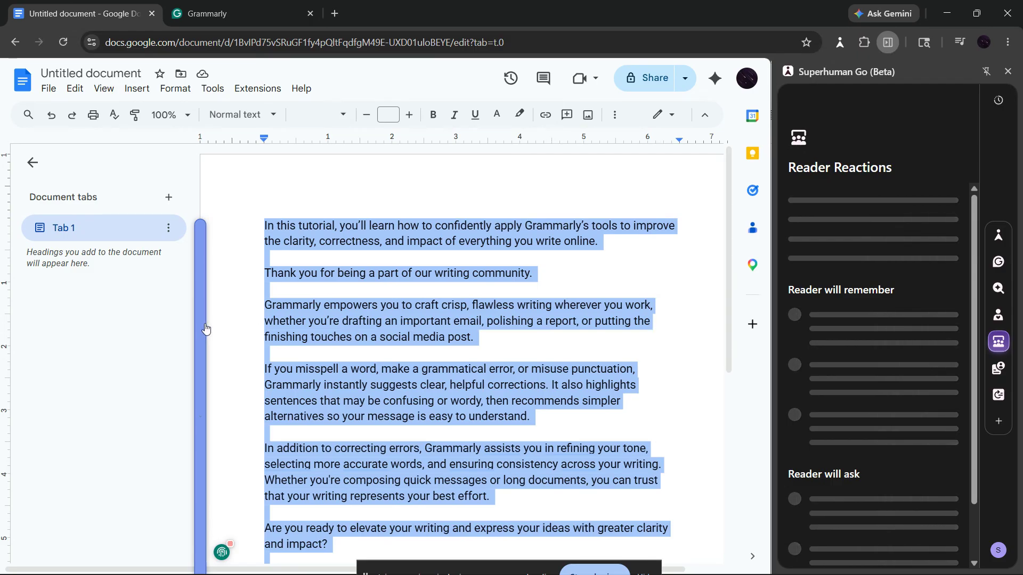
# - Preview the Improve rewrite of the selected text, show the additional rewriting options, and close the preview without accepting
pyautogui.click(196, 347)
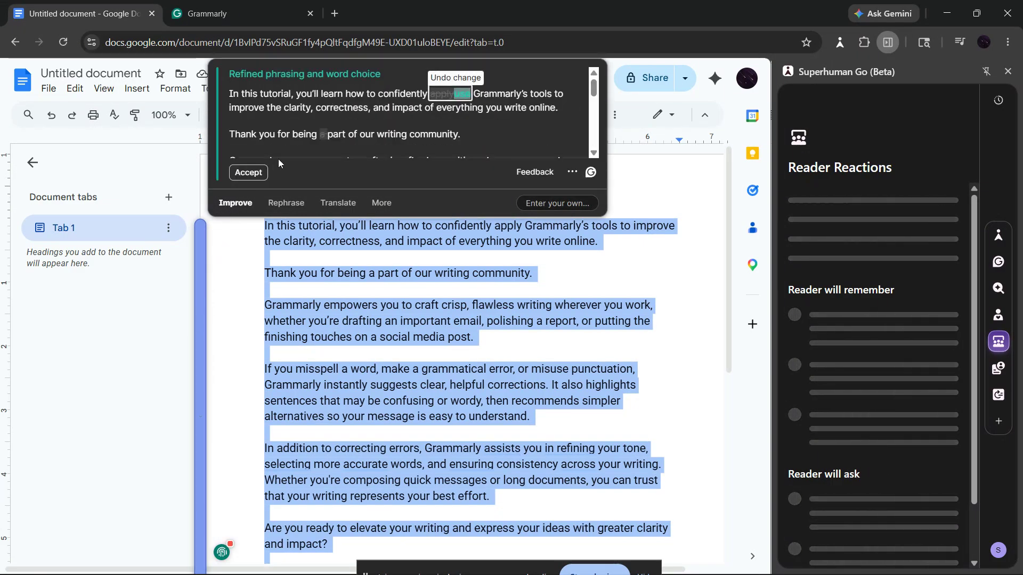
pyautogui.click(380, 203)
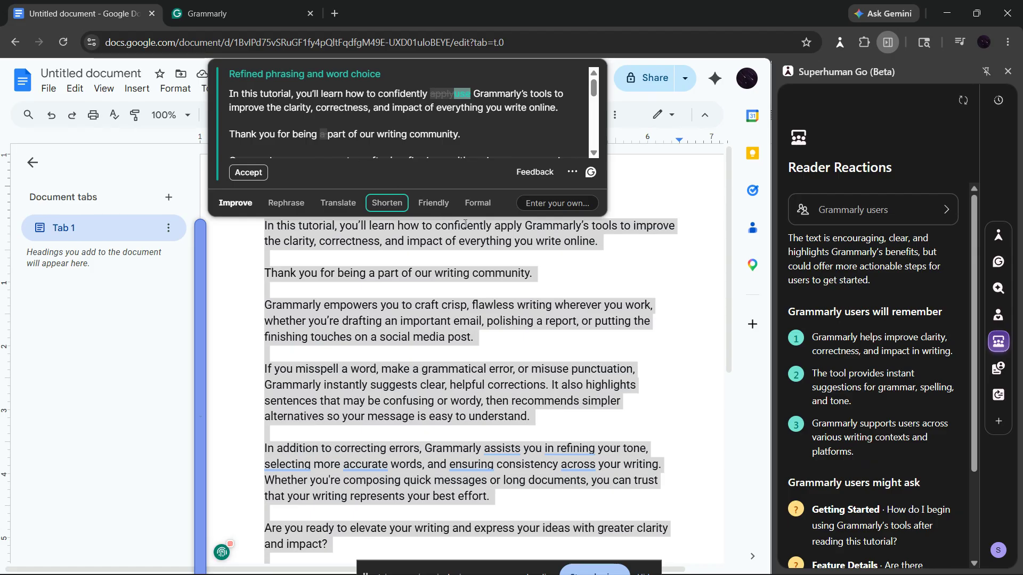
pyautogui.click(609, 318)
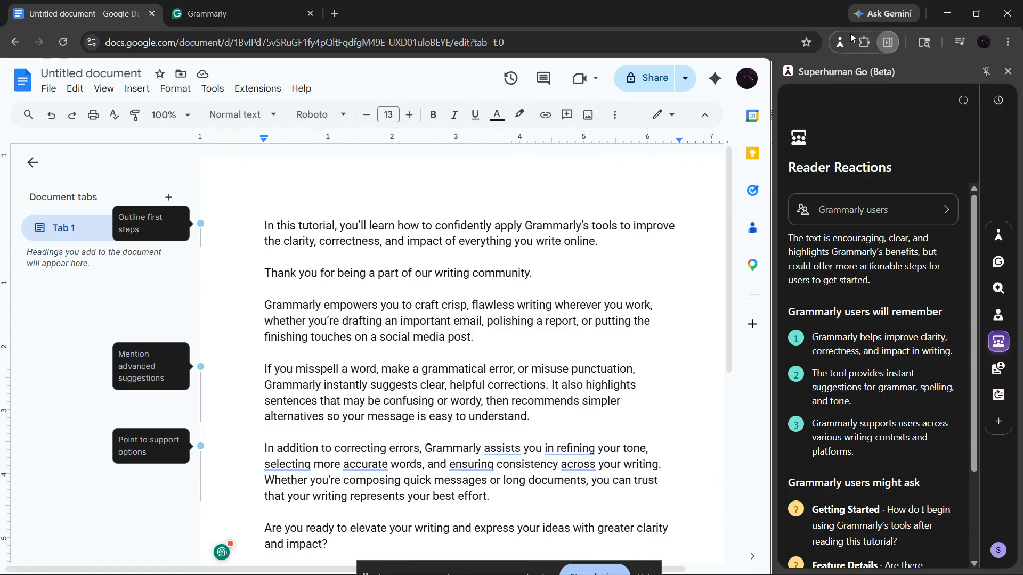
# - Look through the Go, Humanizer and Proofreader agents in turn
pyautogui.click(847, 47)
pyautogui.click(845, 48)
pyautogui.moveTo(999, 261)
pyautogui.click(999, 238)
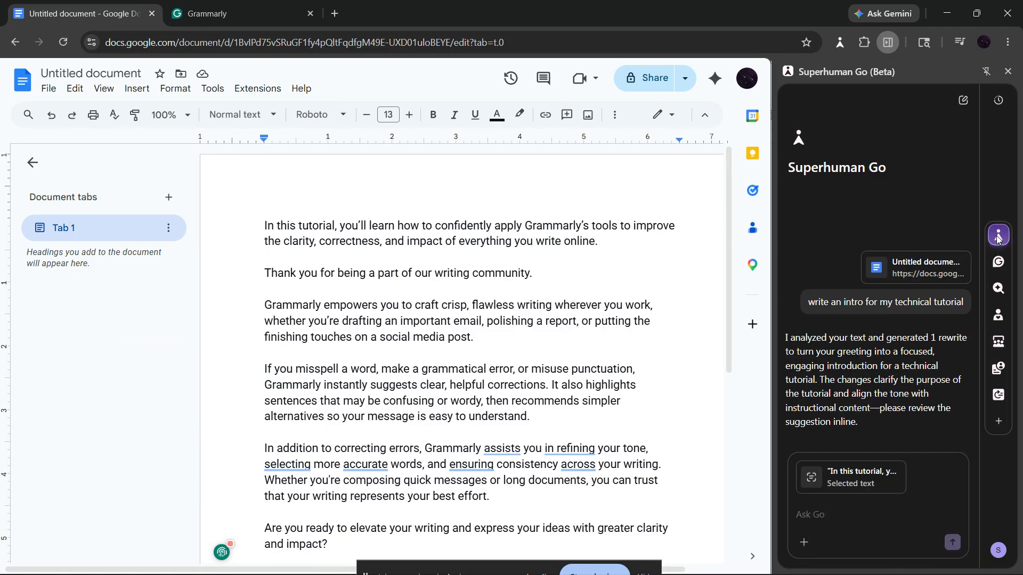
pyautogui.click(1000, 319)
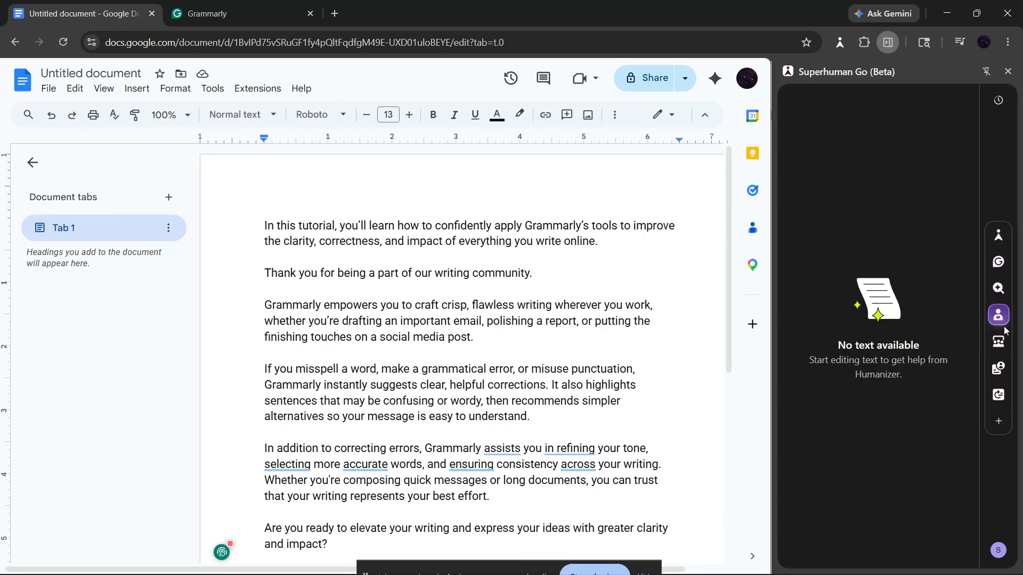
pyautogui.click(998, 263)
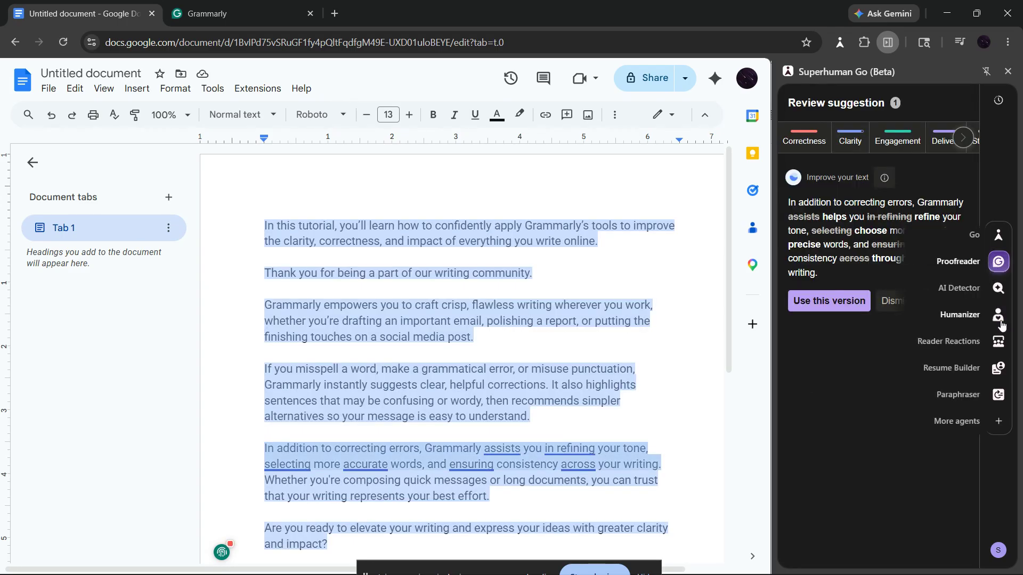
# - Insert the Reader Reactions example for "Outline first steps" into the intro and dismiss the "Mention advanced suggestions" card
pyautogui.click(1000, 341)
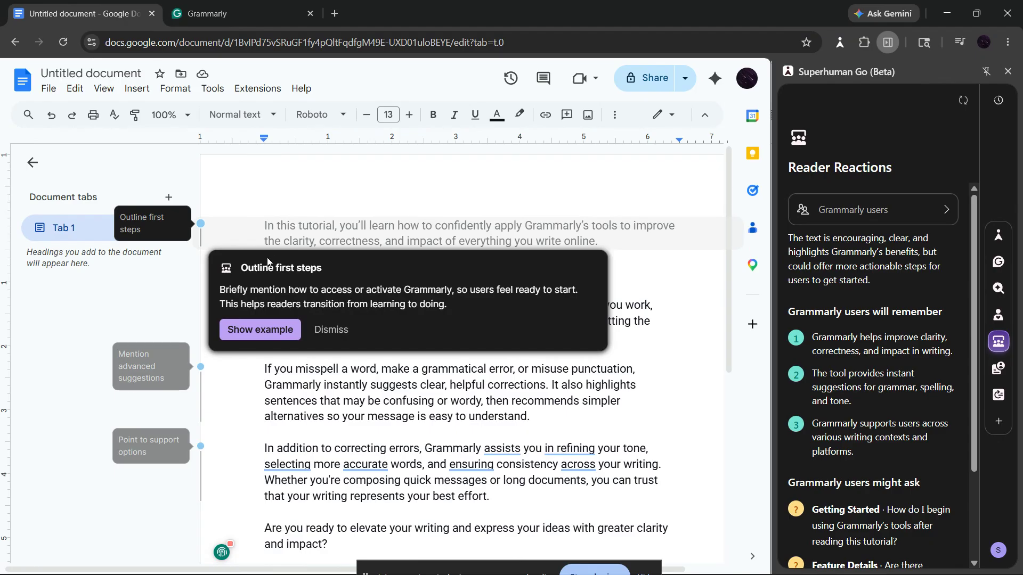
pyautogui.click(260, 329)
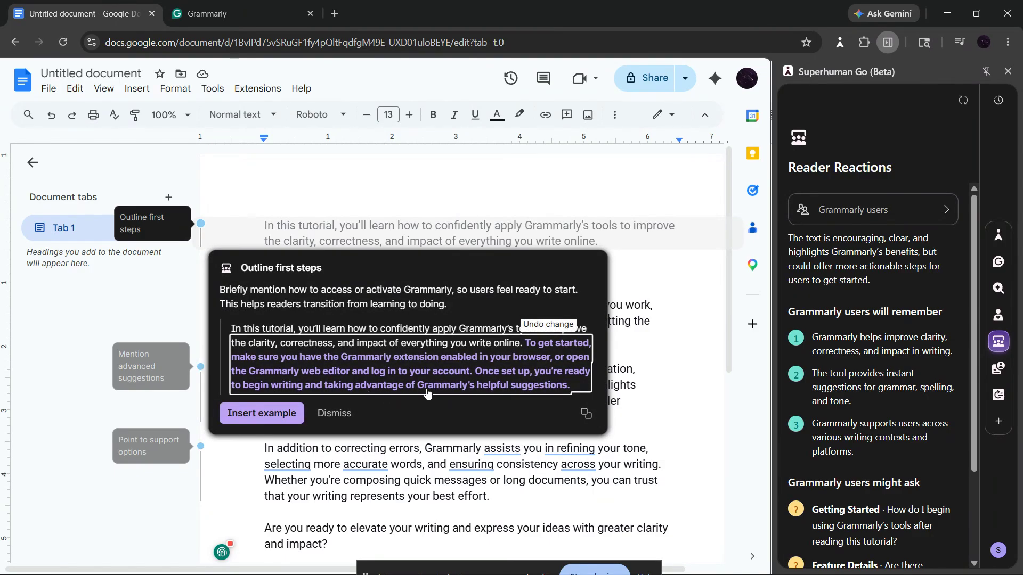
pyautogui.click(262, 414)
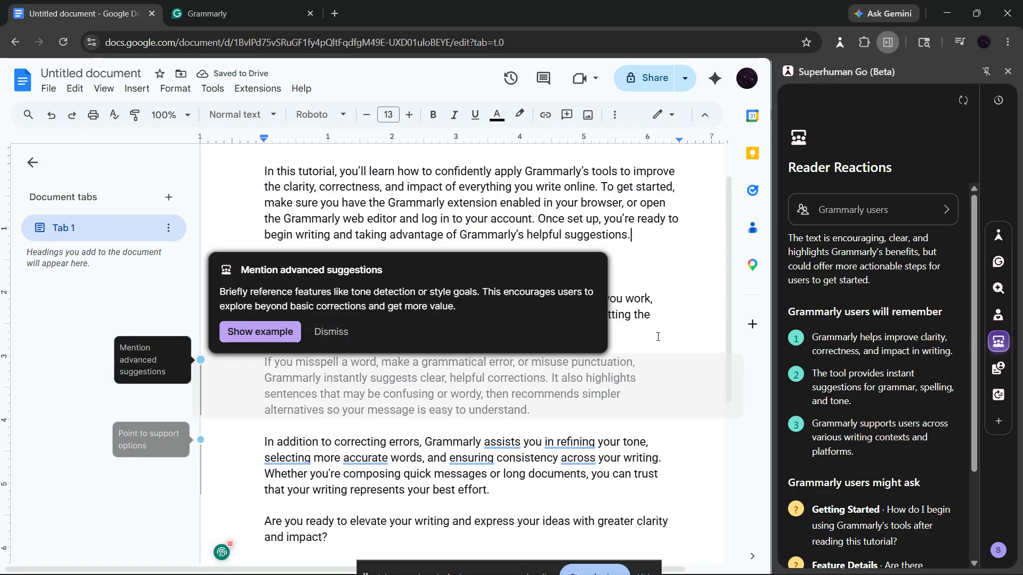
pyautogui.click(331, 332)
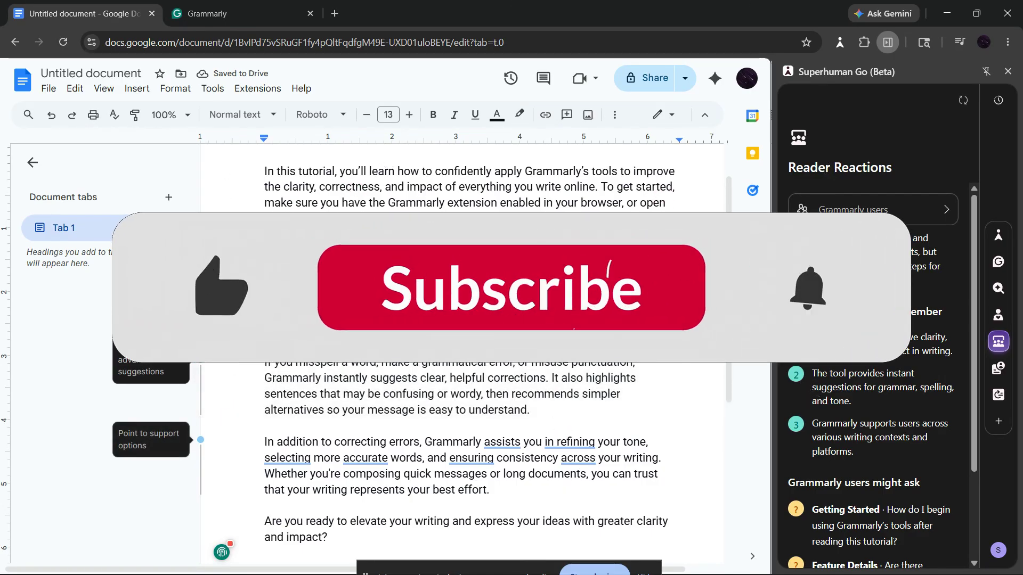
pyautogui.scroll(1, 227, 412)
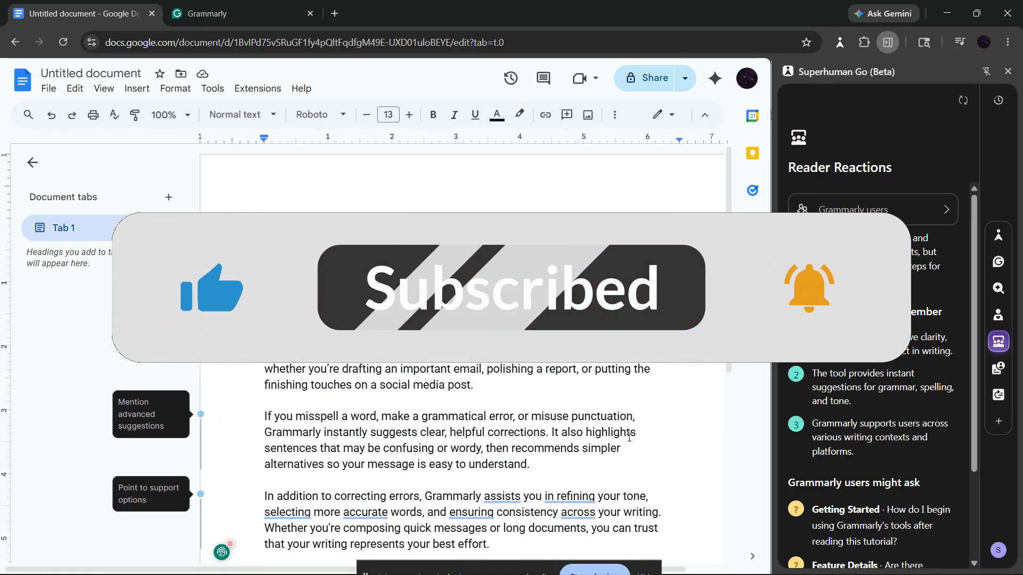